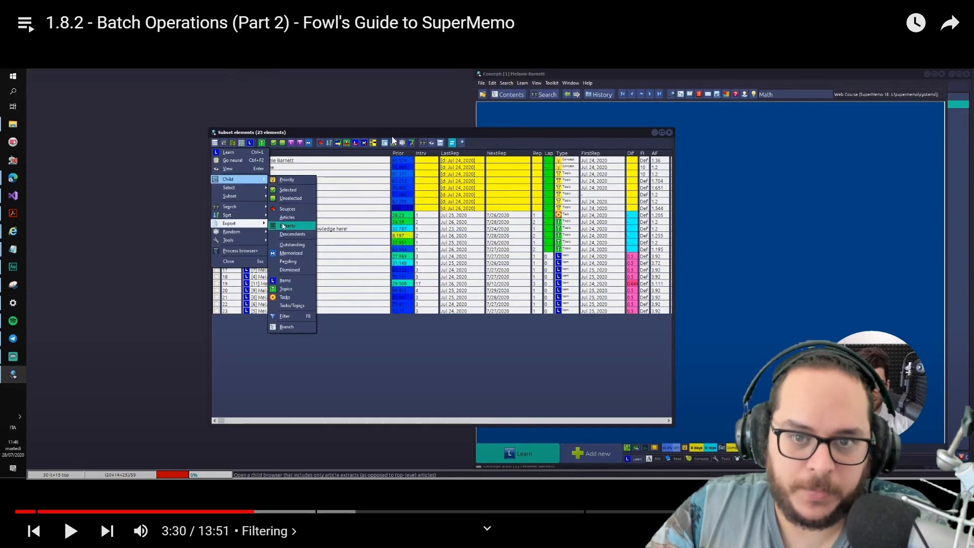
Step: Leave the full-screen video, switch to SuperMemo and dismiss the open element filter to return to the subset browser
key(Escape)
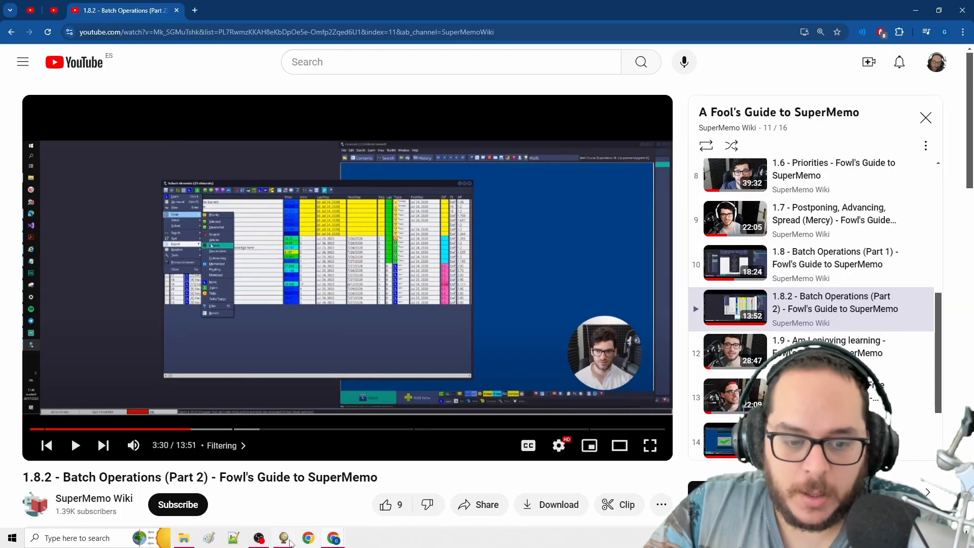
click(286, 540)
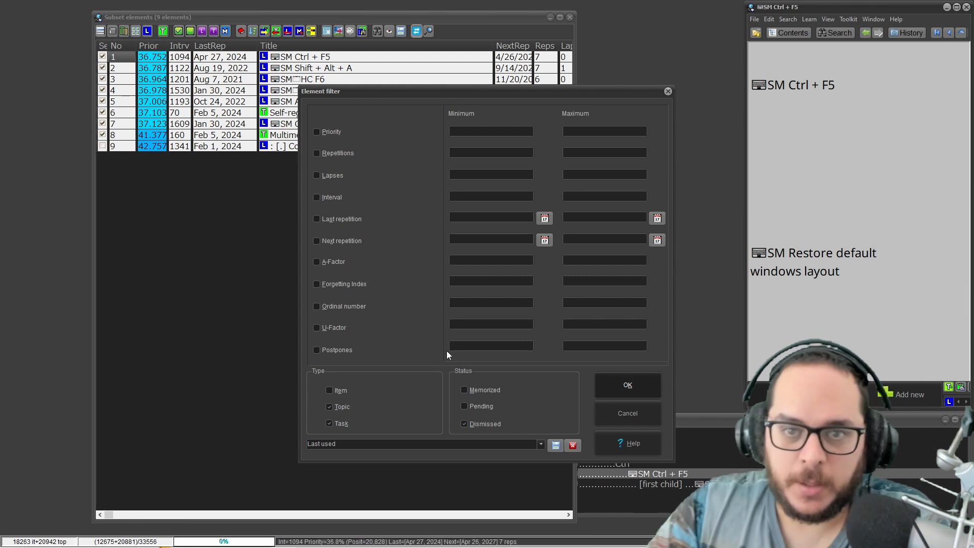
click(667, 92)
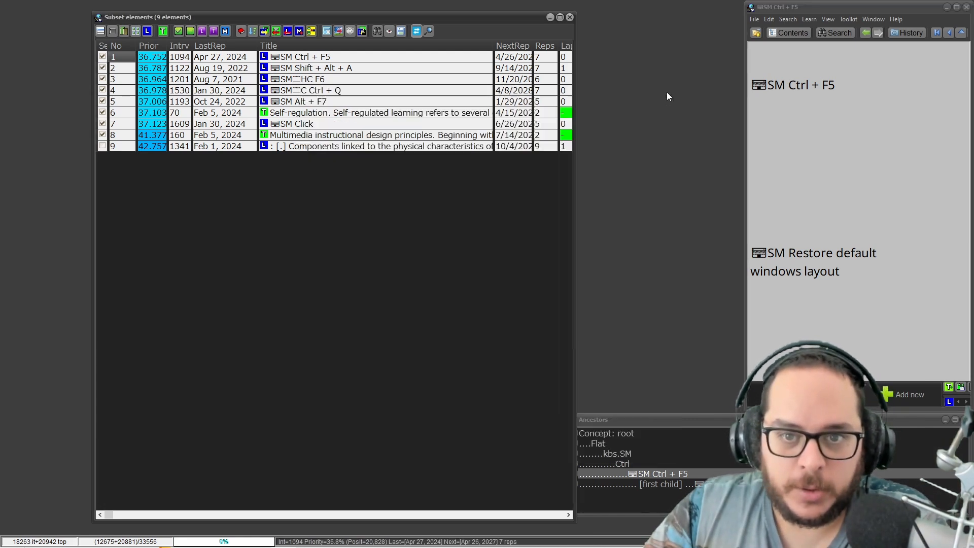
Step: Examine the criteria, element types and statuses offered in the element filter, then close it without applying anything
key(ctrl+shift+f)
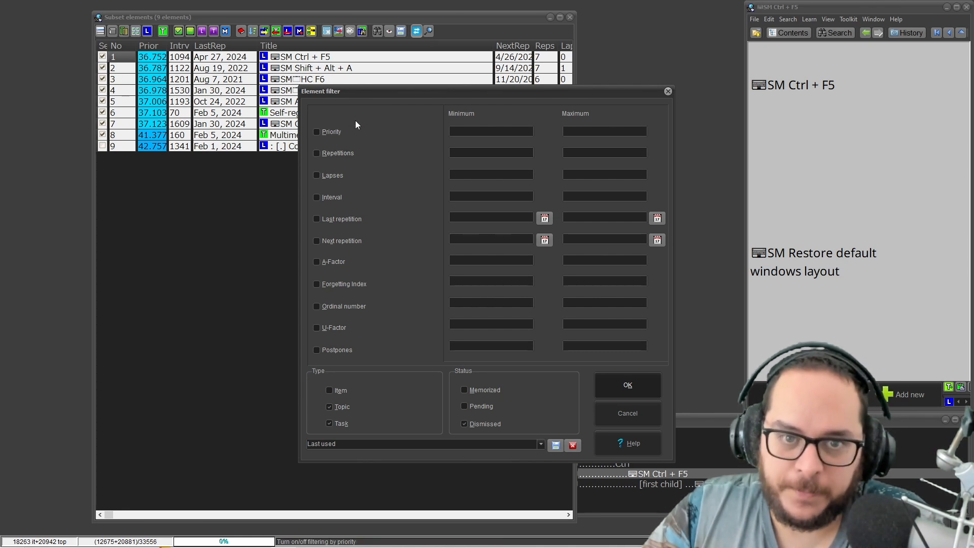
drag(478, 92, 412, 157)
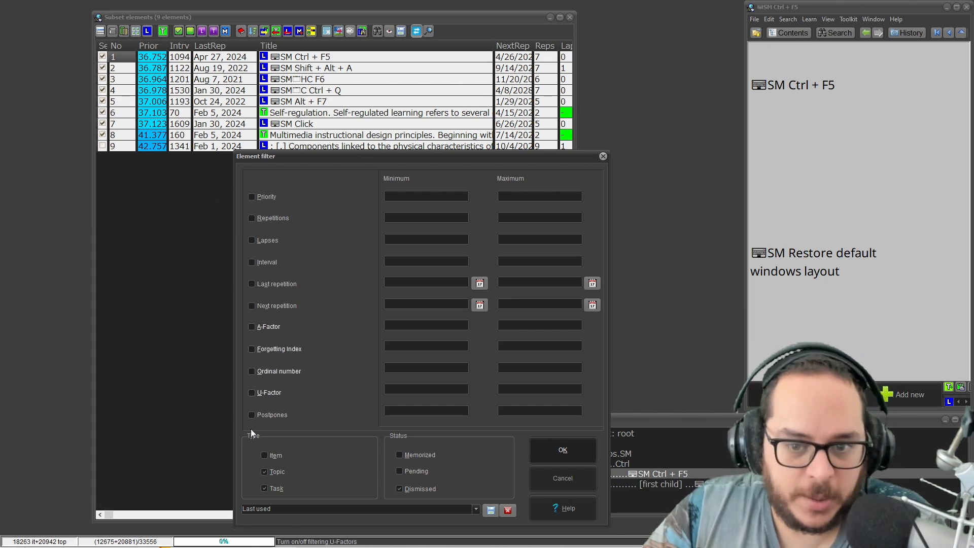
click(603, 157)
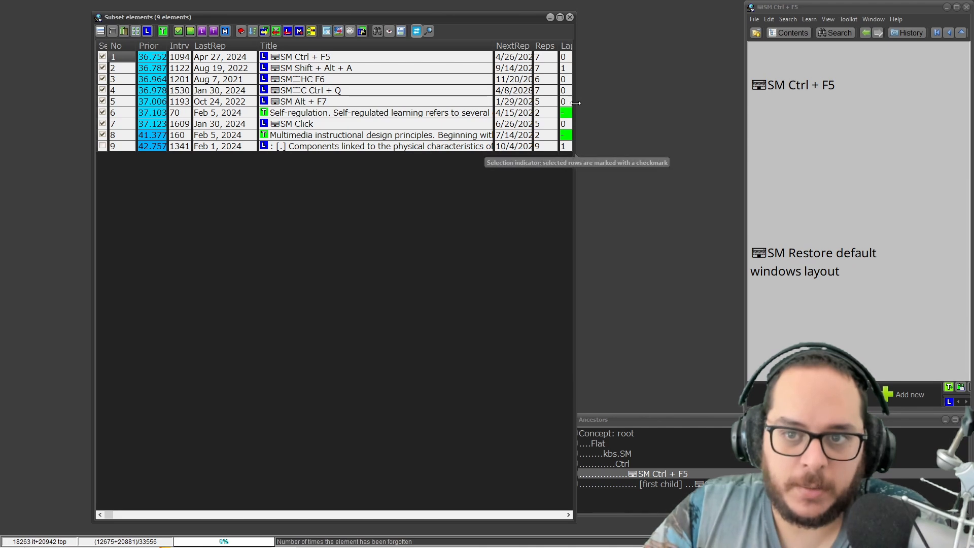
Step: Widen the subset browser to reveal all its columns and sort the elements by element number
drag(576, 103, 917, 102)
click(733, 45)
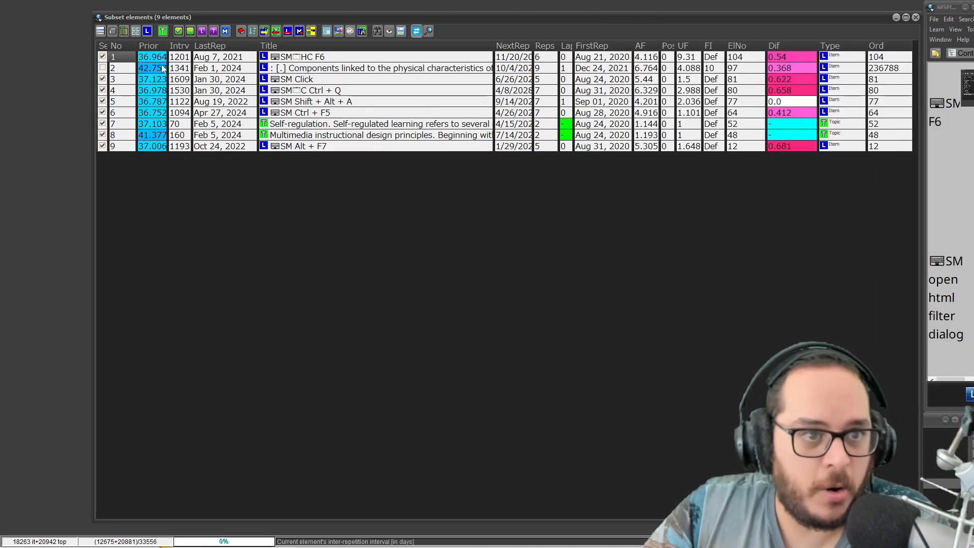
click(101, 31)
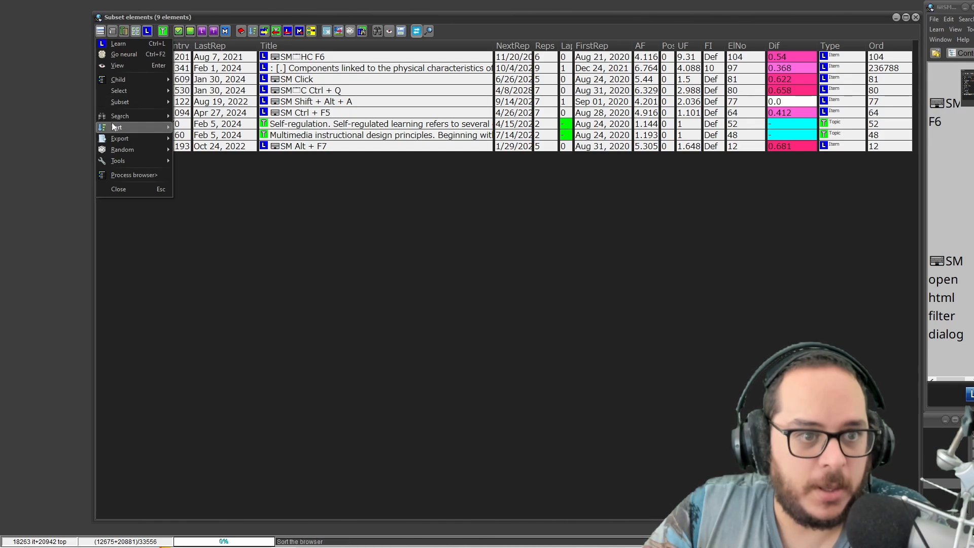
mouse_move(117, 127)
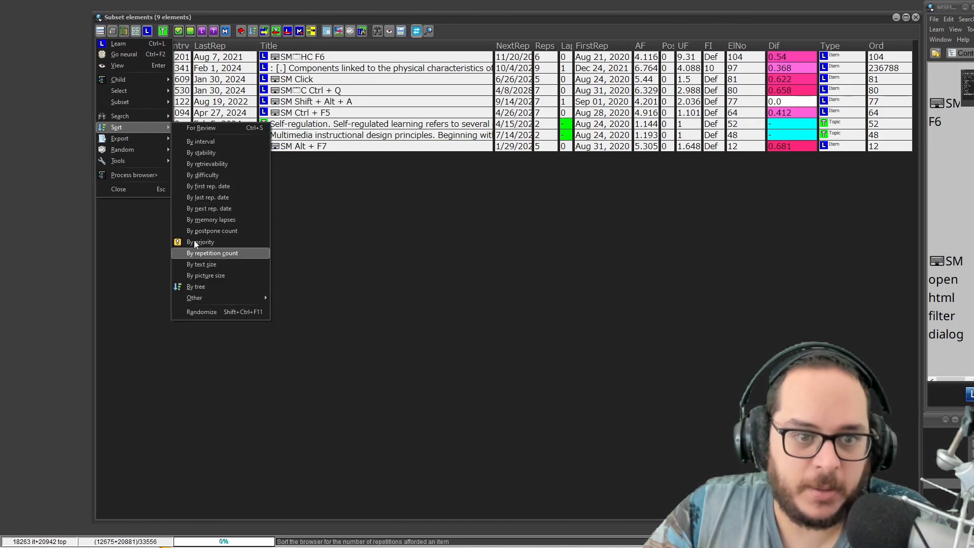
click(212, 164)
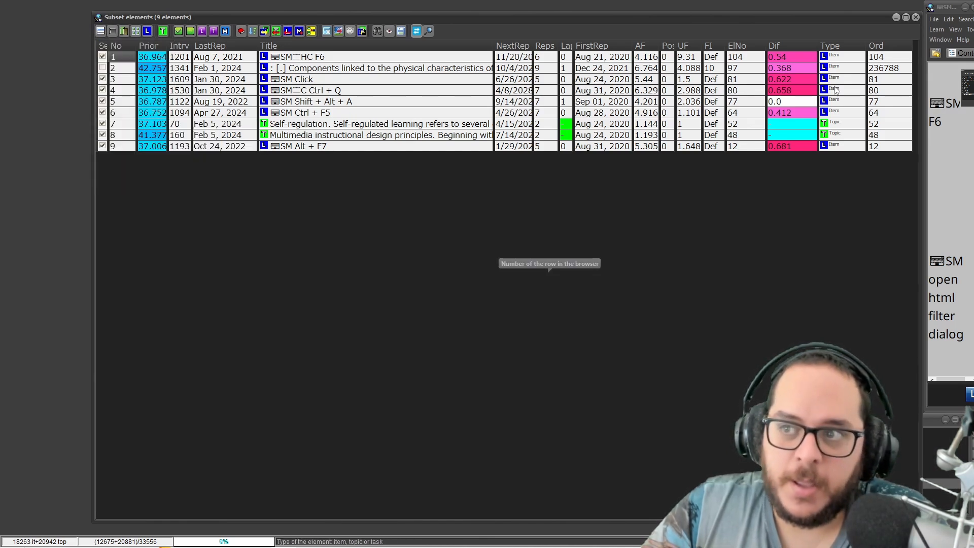
key(ctrl+shift+f)
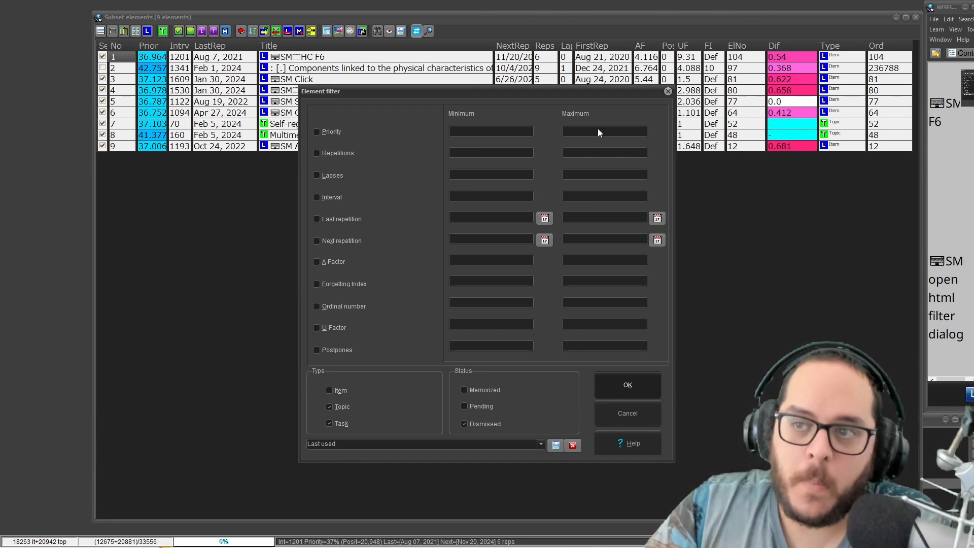
click(317, 132)
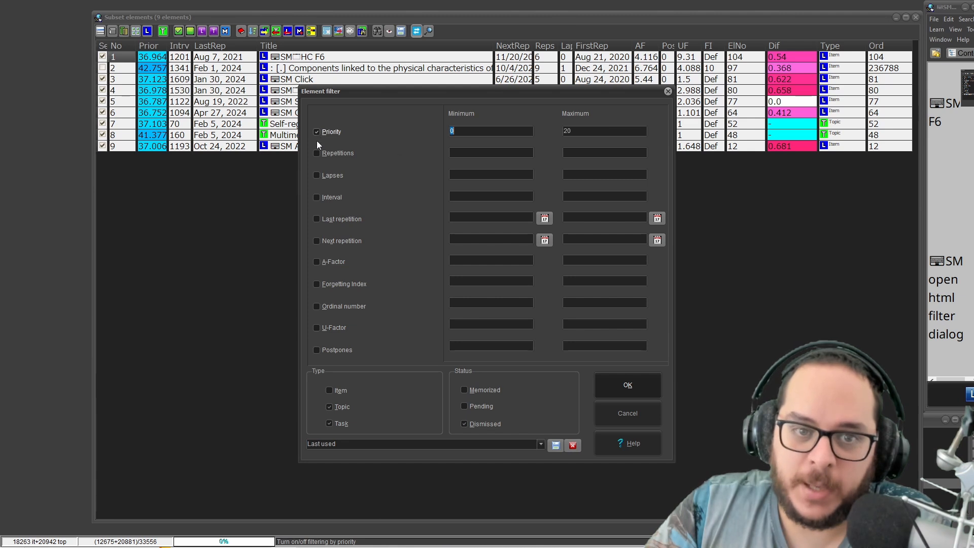
click(668, 91)
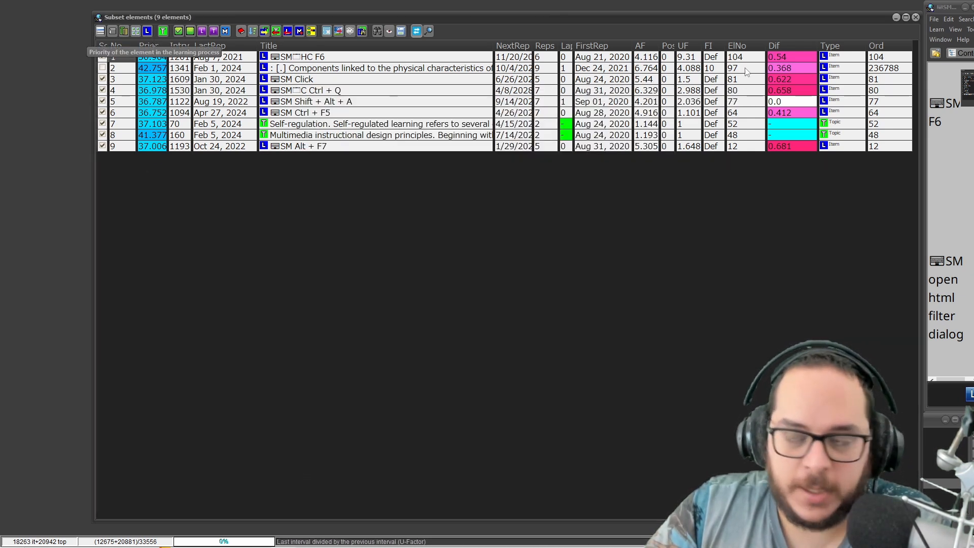
Step: Close the subset browser and open a browser listing all elements of the collection
click(914, 21)
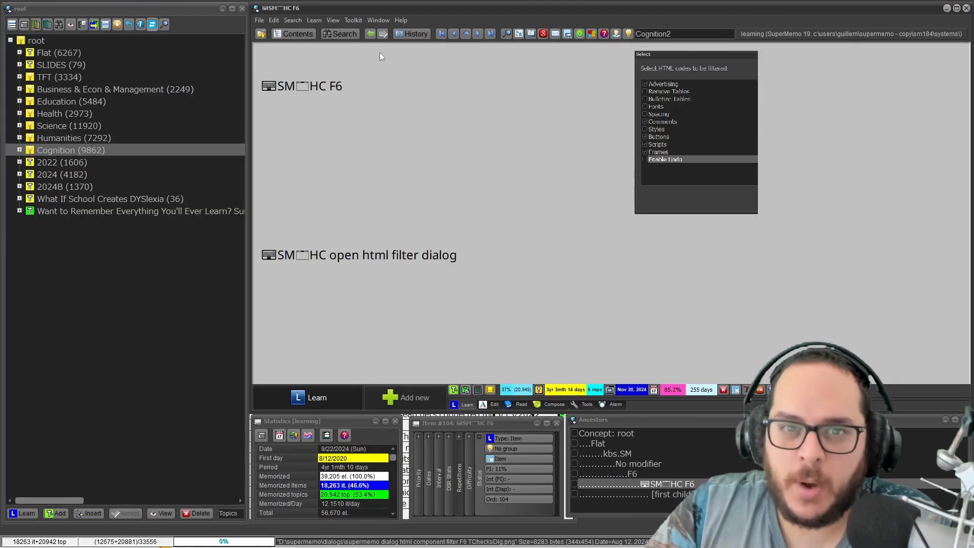
click(356, 20)
mouse_move(334, 21)
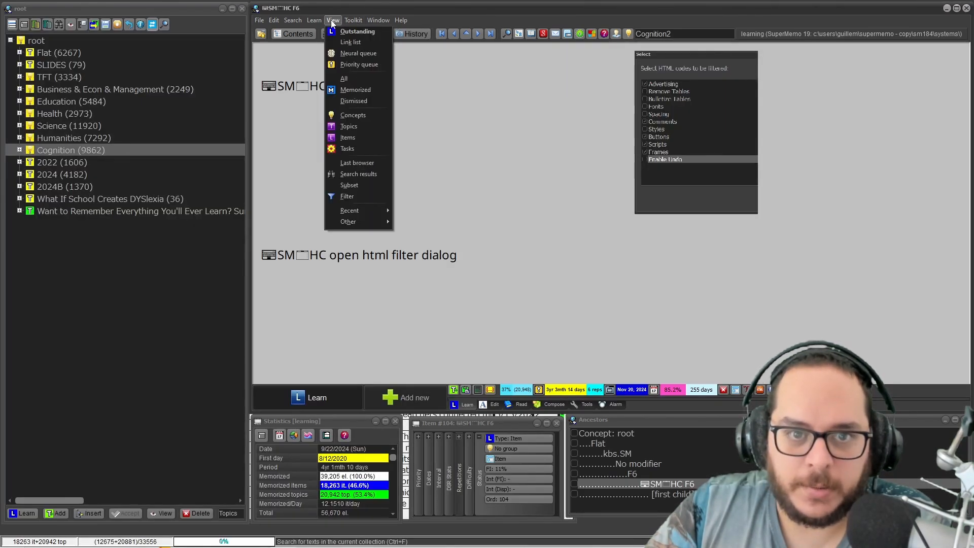
click(343, 80)
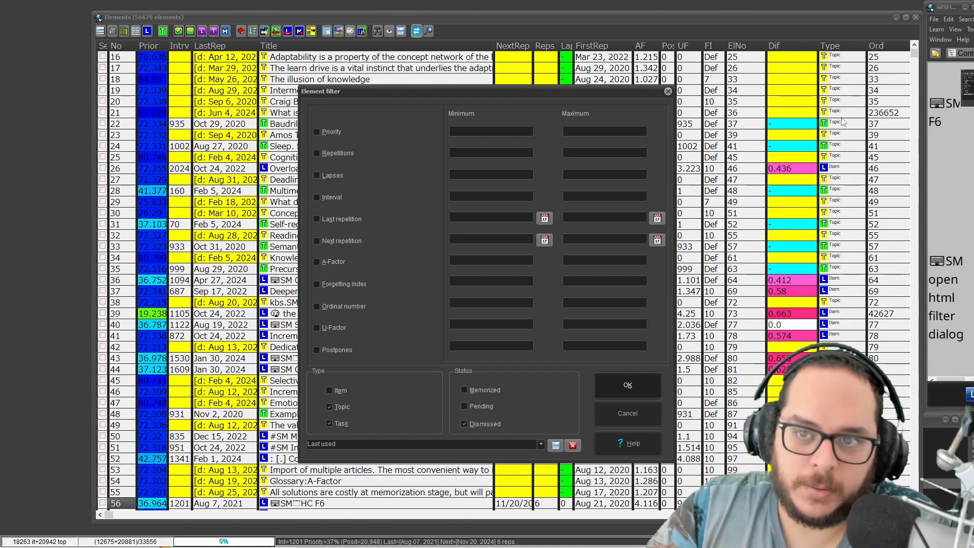
Step: In the element filter, include memorized and pending elements and exclude dismissed ones
click(485, 406)
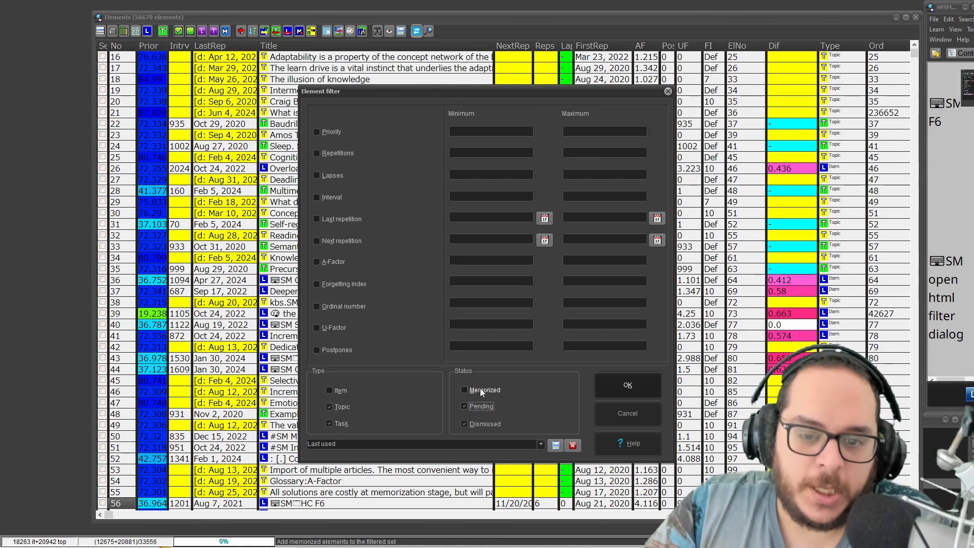
click(479, 387)
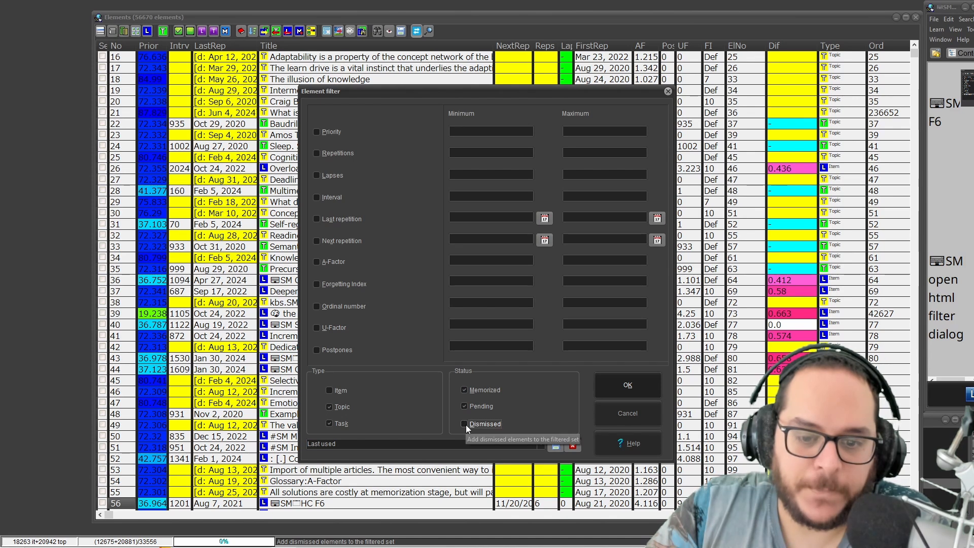
click(466, 424)
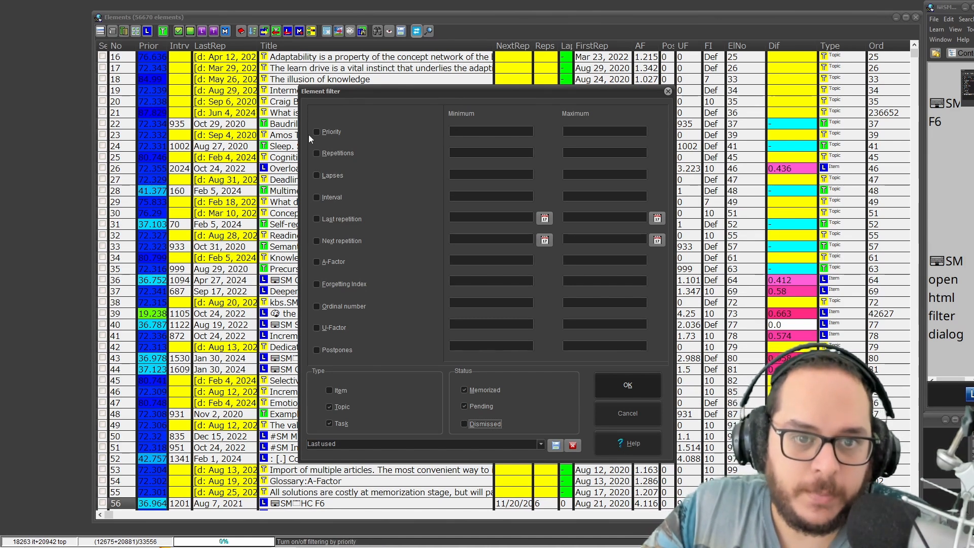
Step: Filter by priority from 0 to 20 and by repetitions from 0 to 1
click(327, 130)
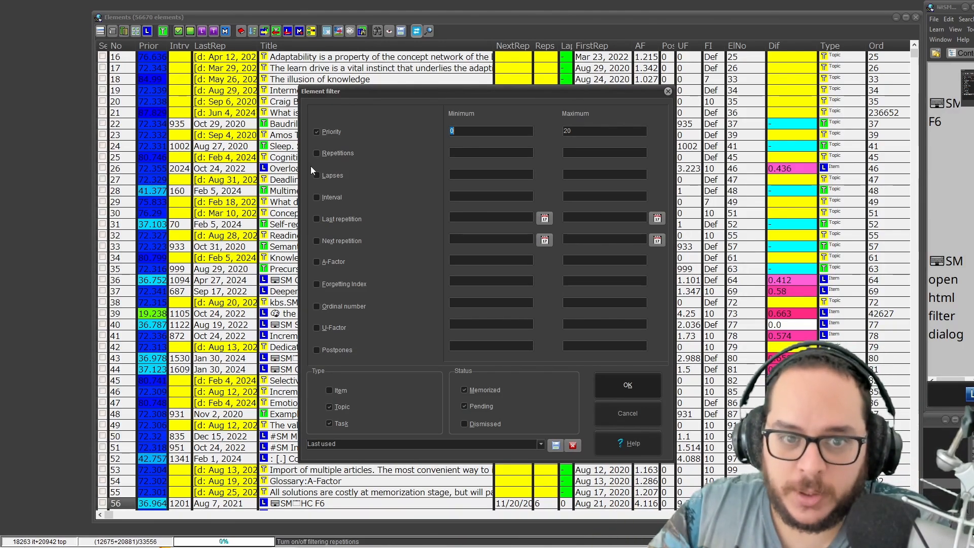
click(316, 154)
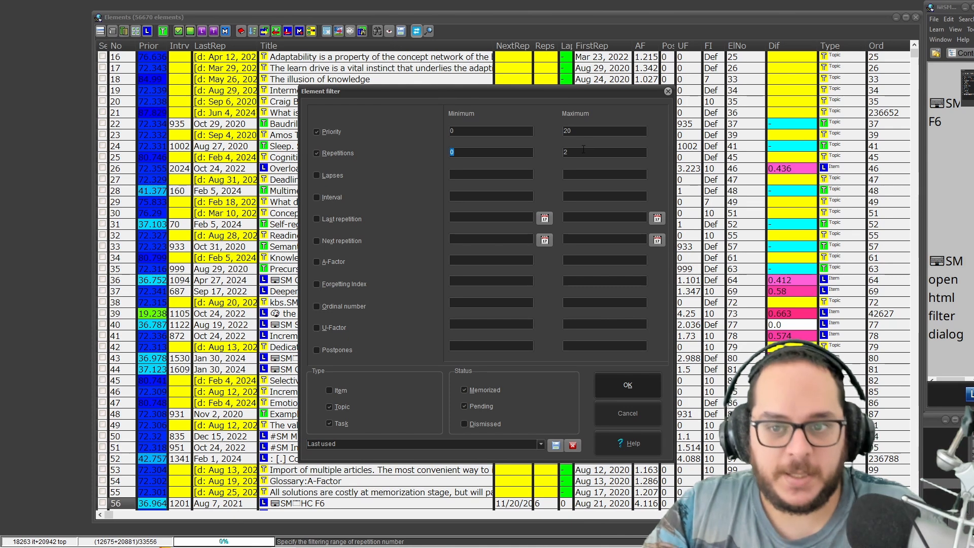
click(566, 153)
key(BackSpace)
text(1)
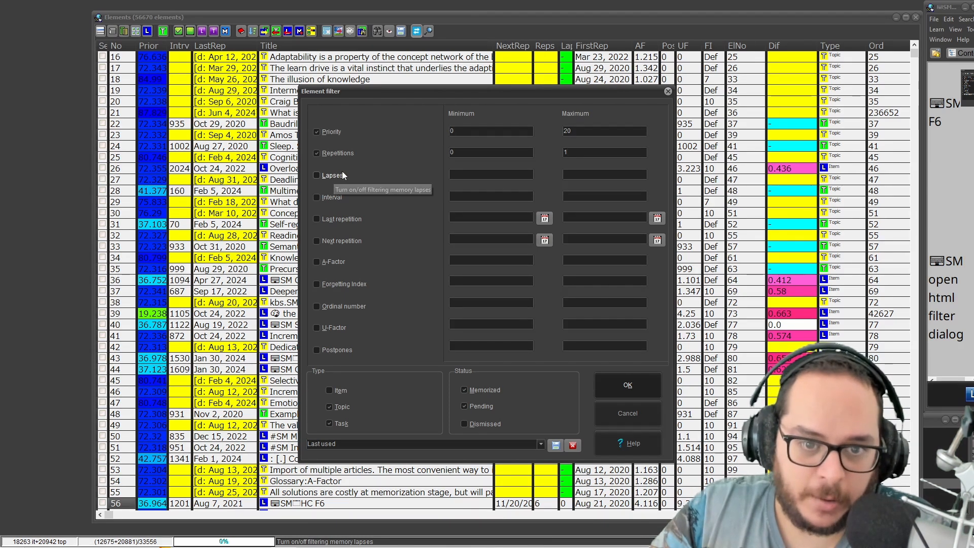
click(333, 199)
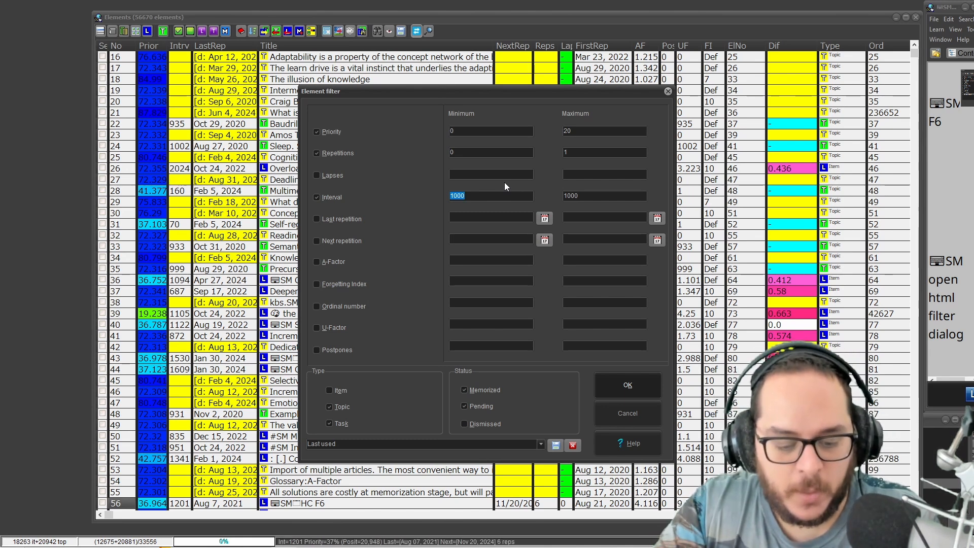
text(30)
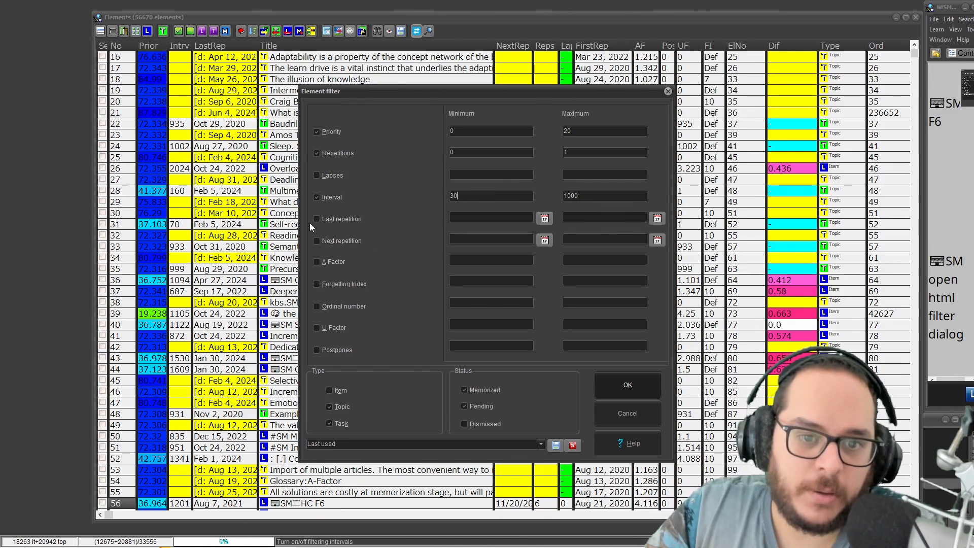
click(315, 198)
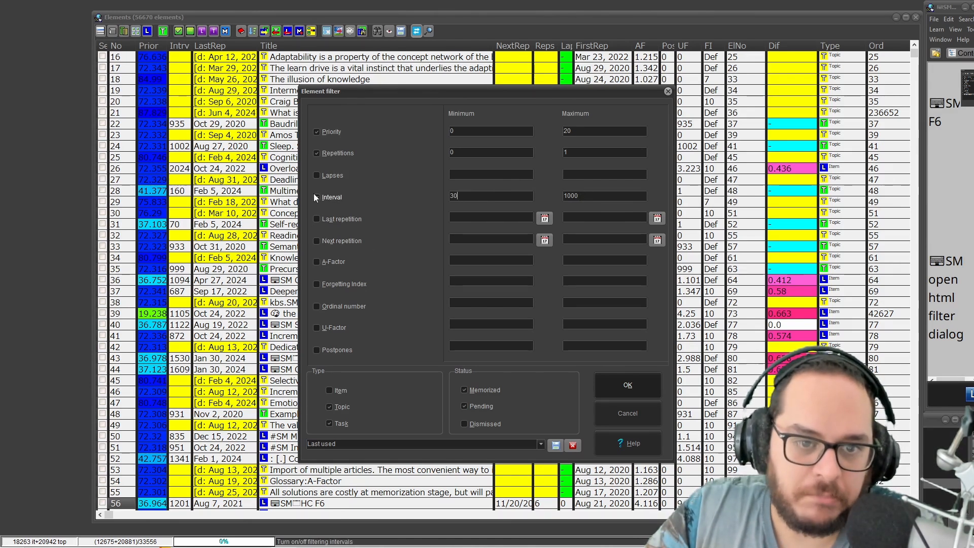
click(316, 198)
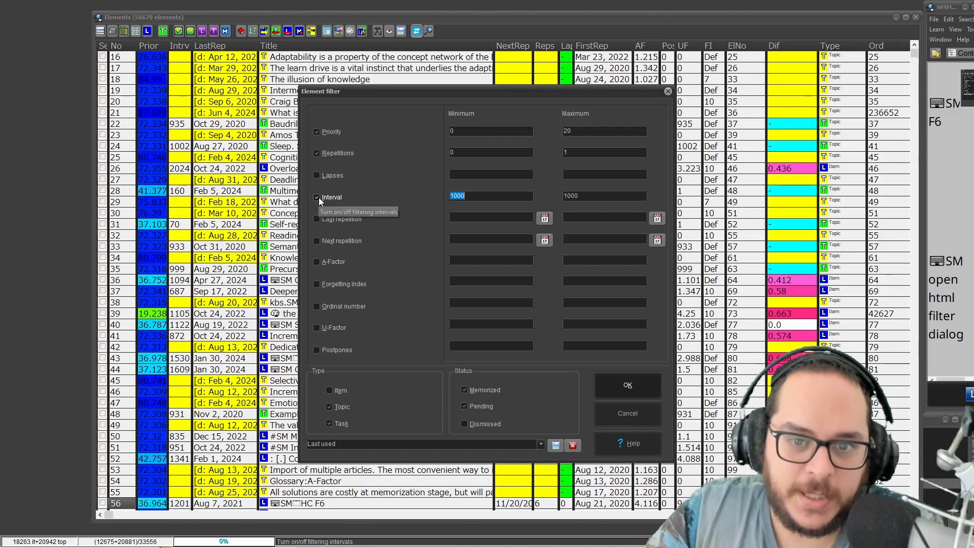
Step: Filter by last repetition from Aug 12, 2020, setting the maximum date to Dec 31, 2020
click(316, 218)
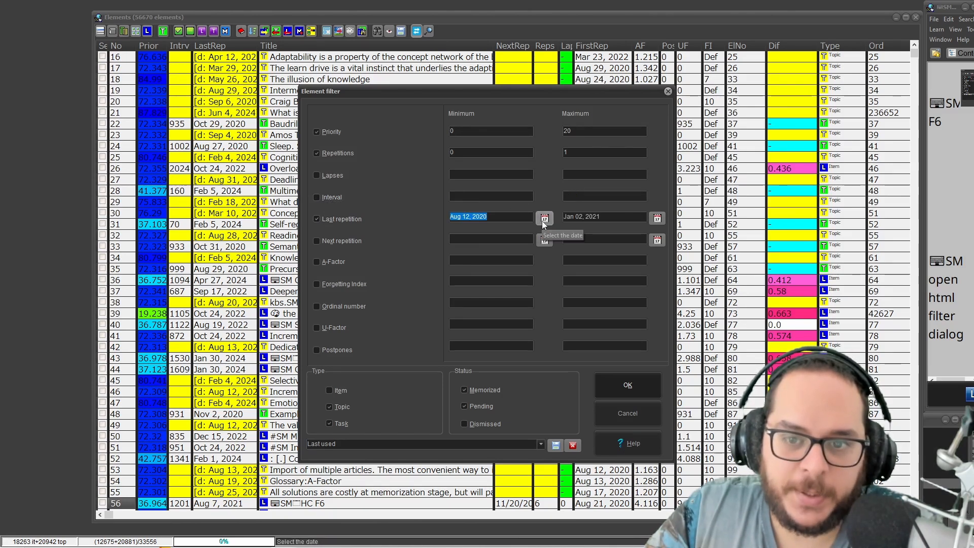
click(462, 216)
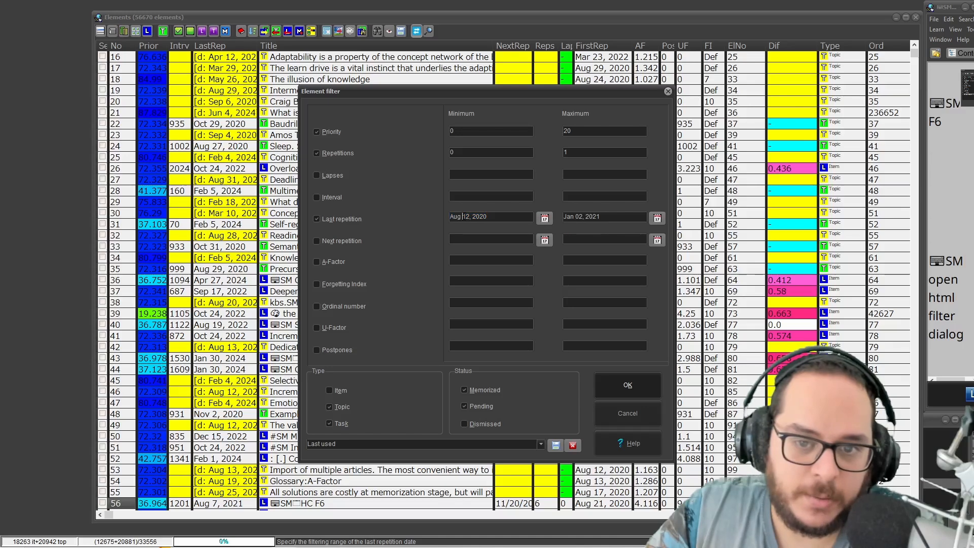
drag(488, 216, 450, 215)
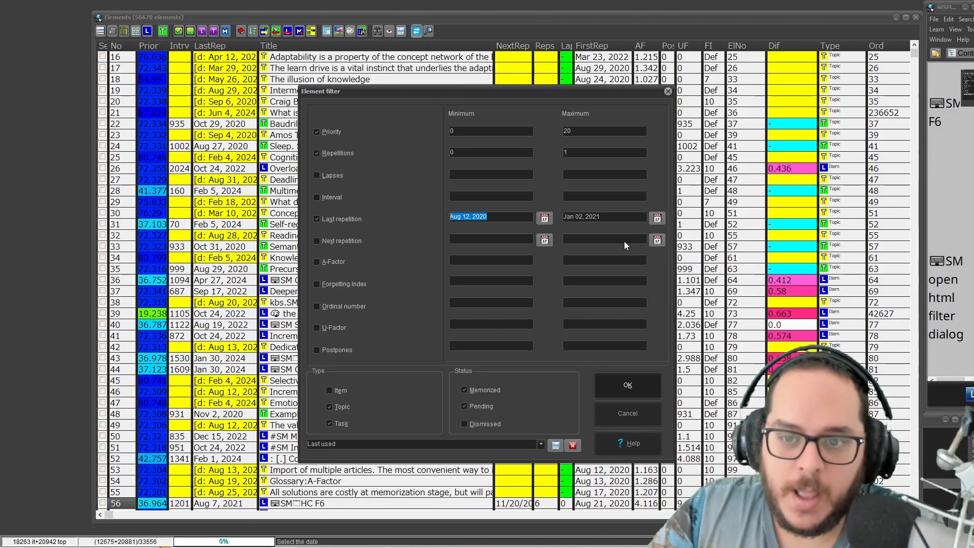
click(657, 218)
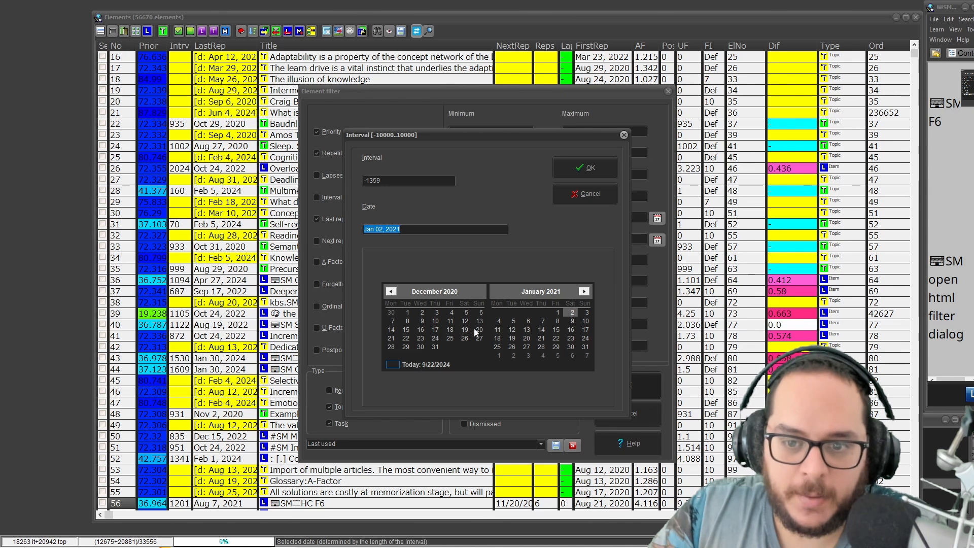
click(435, 347)
click(583, 169)
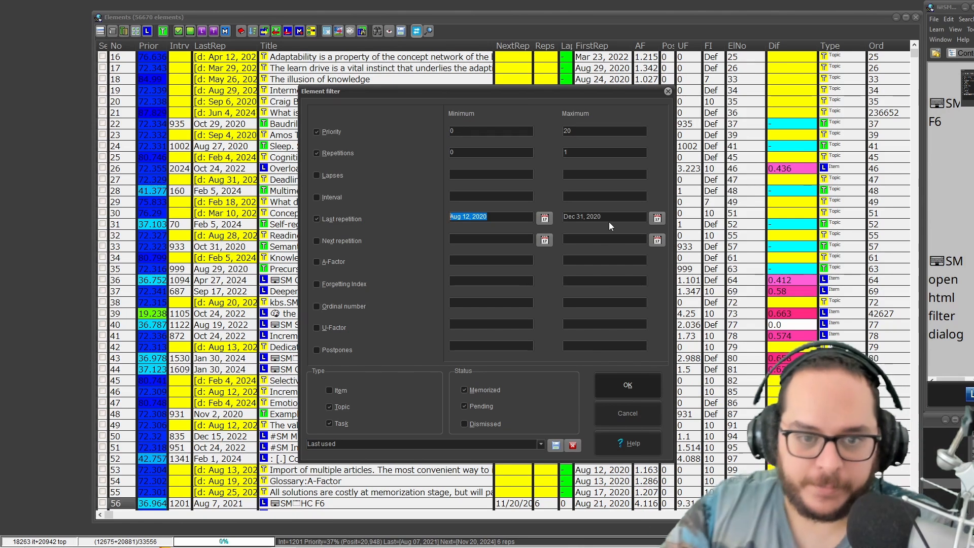
Step: Leave the Postpones criterion off and apply the element filter to all elements
click(334, 355)
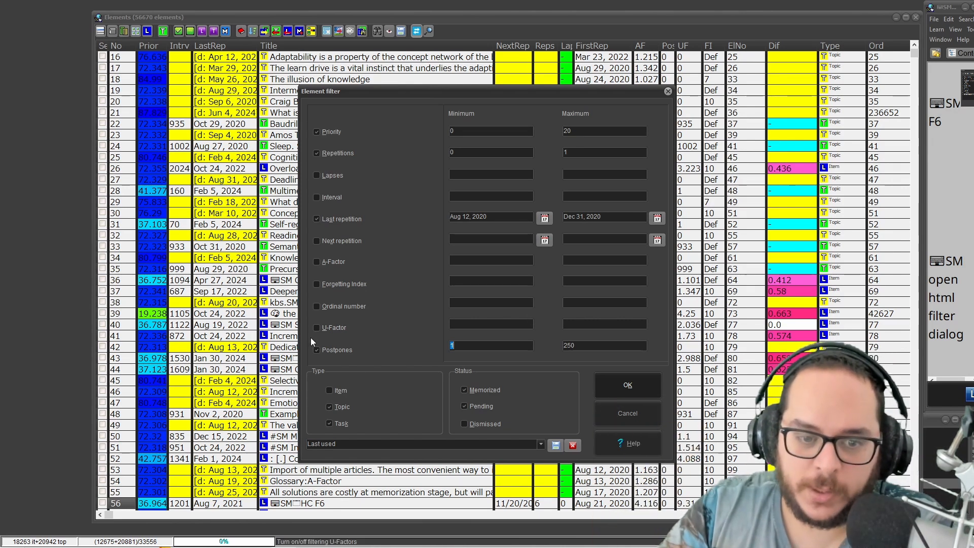
click(318, 351)
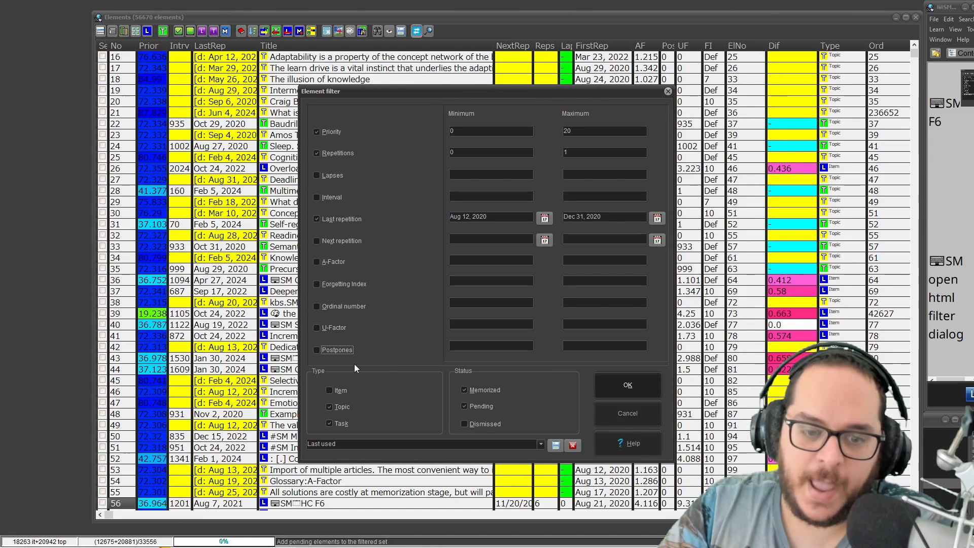
key(Return)
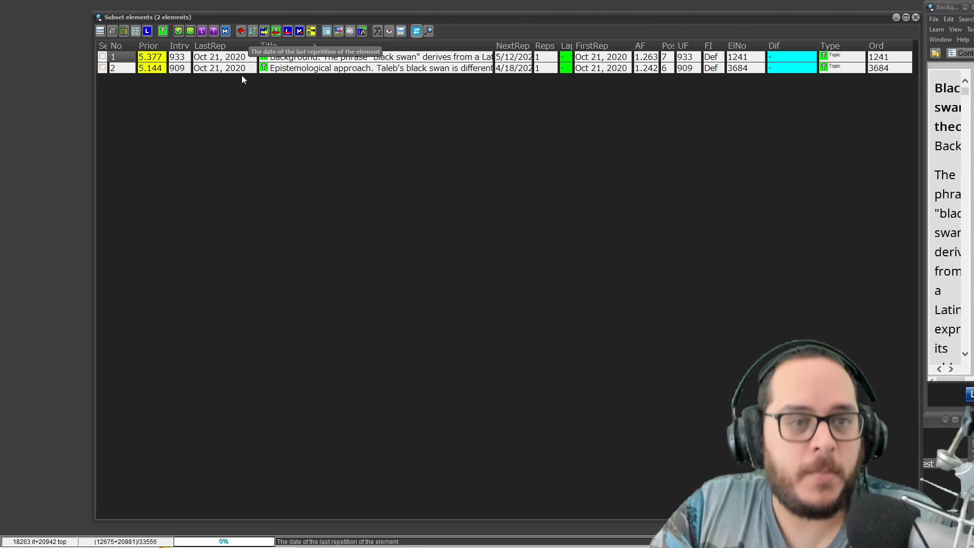
click(99, 28)
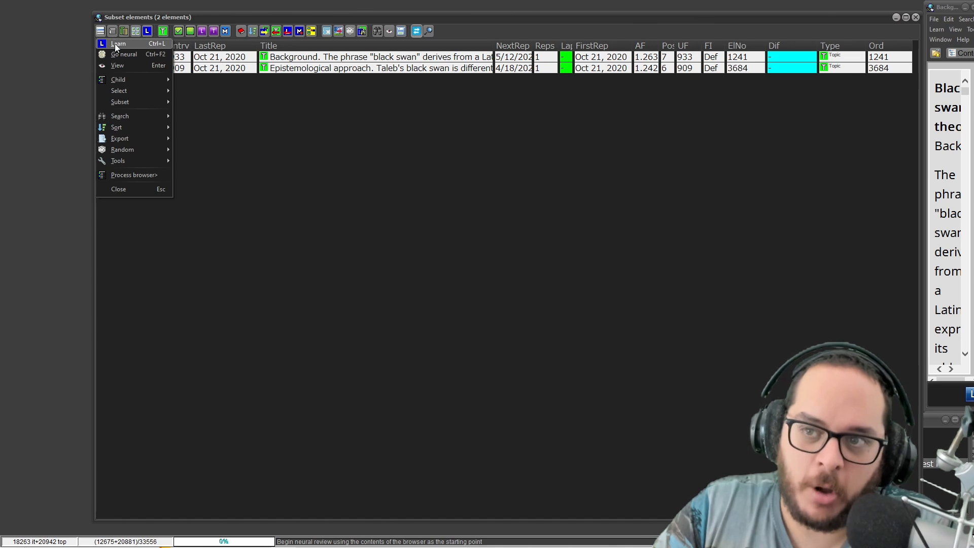
click(268, 183)
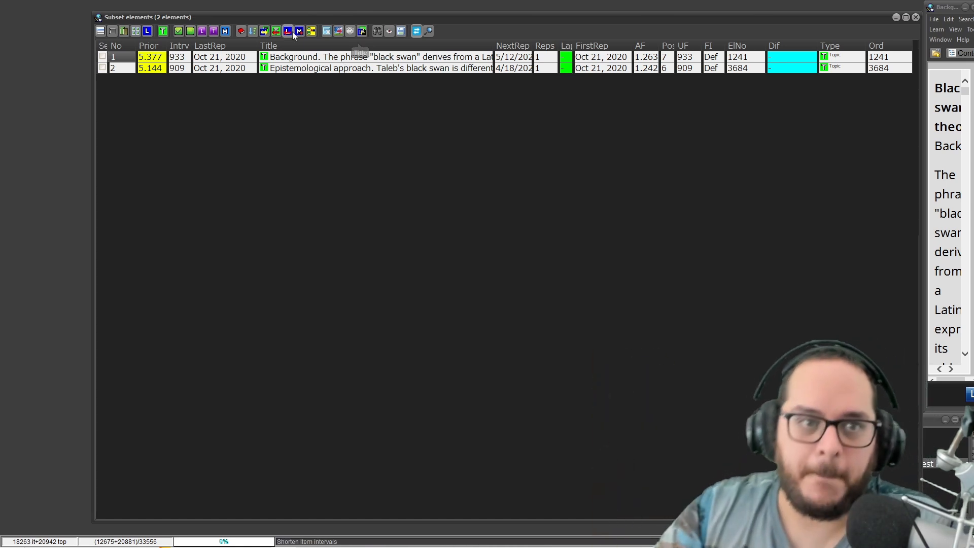
Step: Open the subset's "Epistemological approach" topic and check its repetition history for dates, priority and postpones
double_click(327, 68)
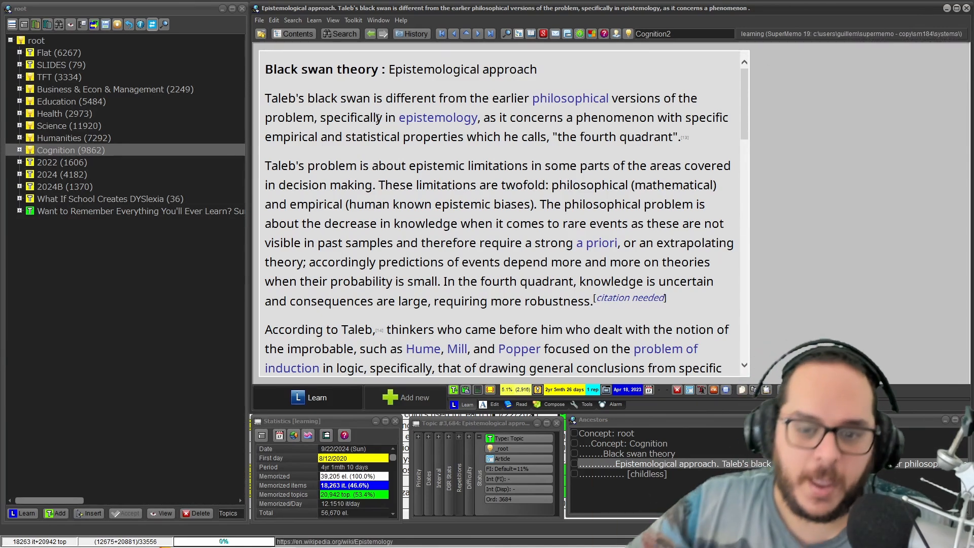
key(ctrl+shift+h)
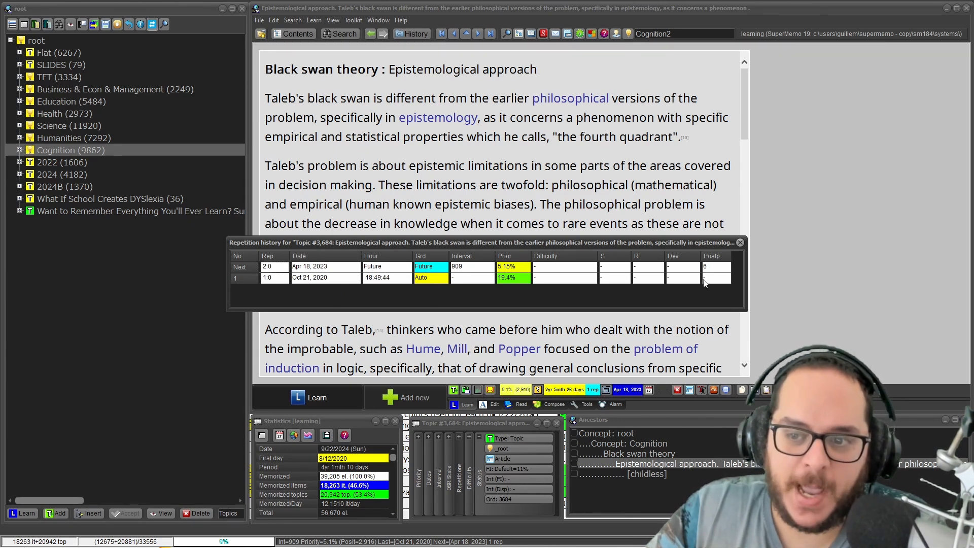
drag(681, 243, 581, 178)
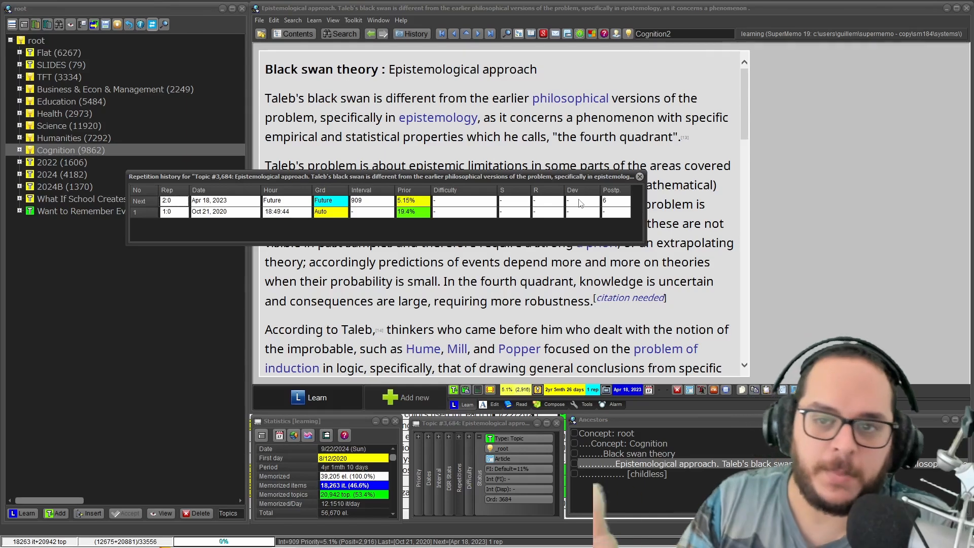
click(639, 176)
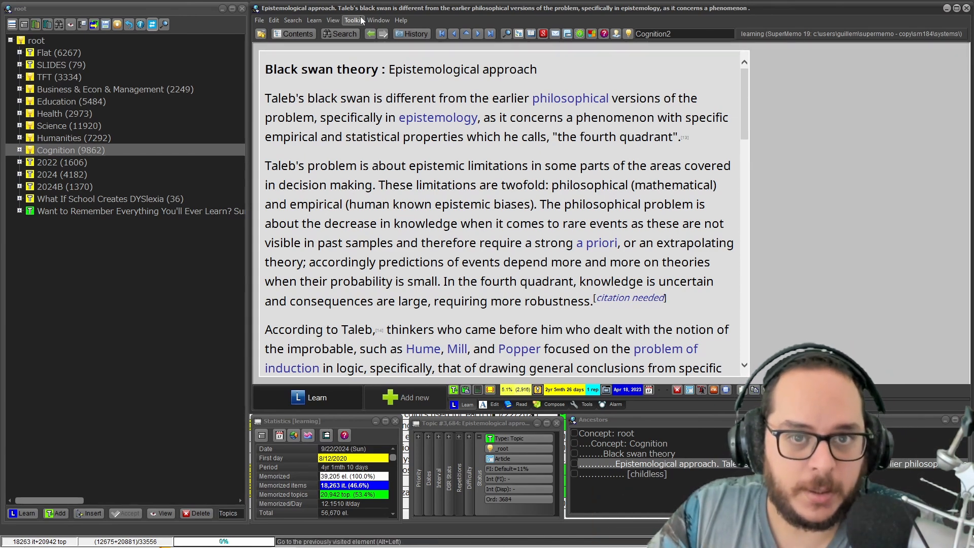
click(339, 21)
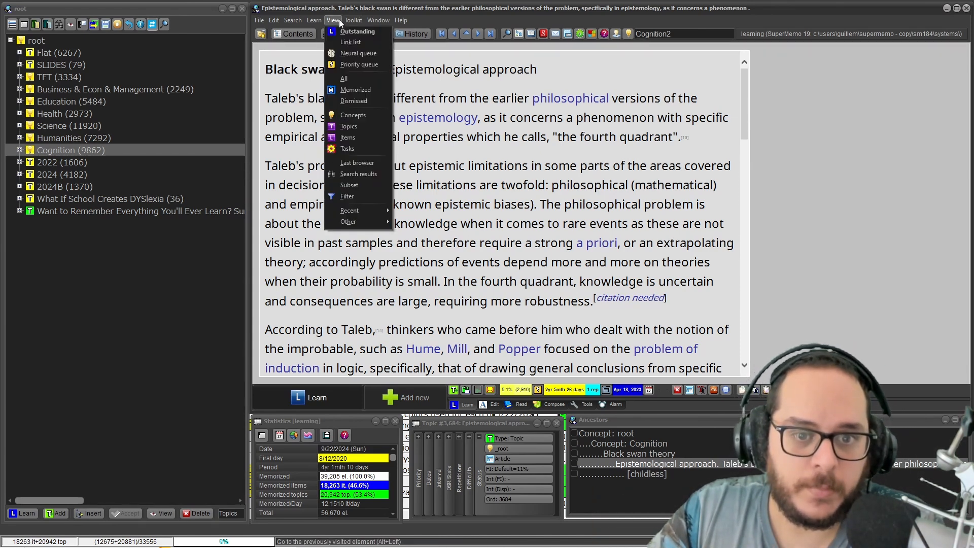
click(347, 197)
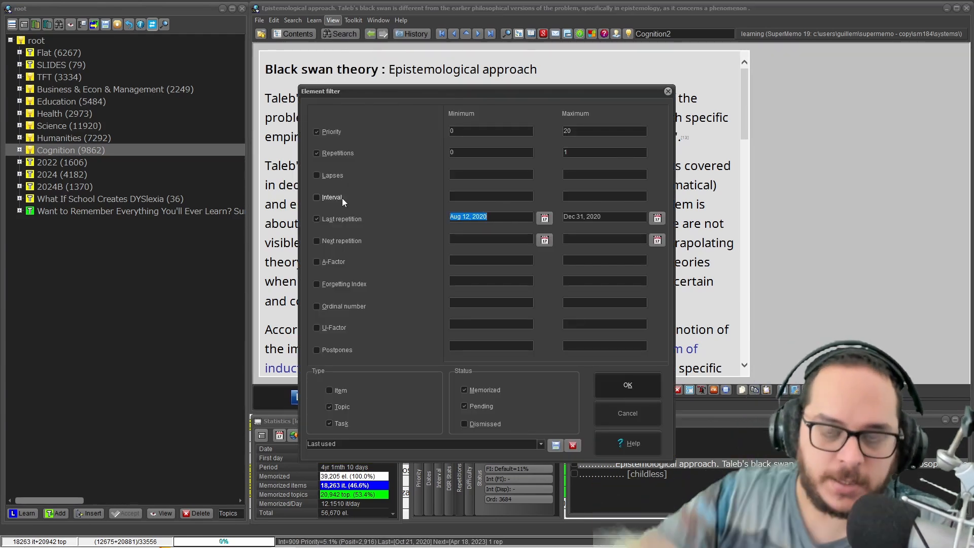
click(668, 91)
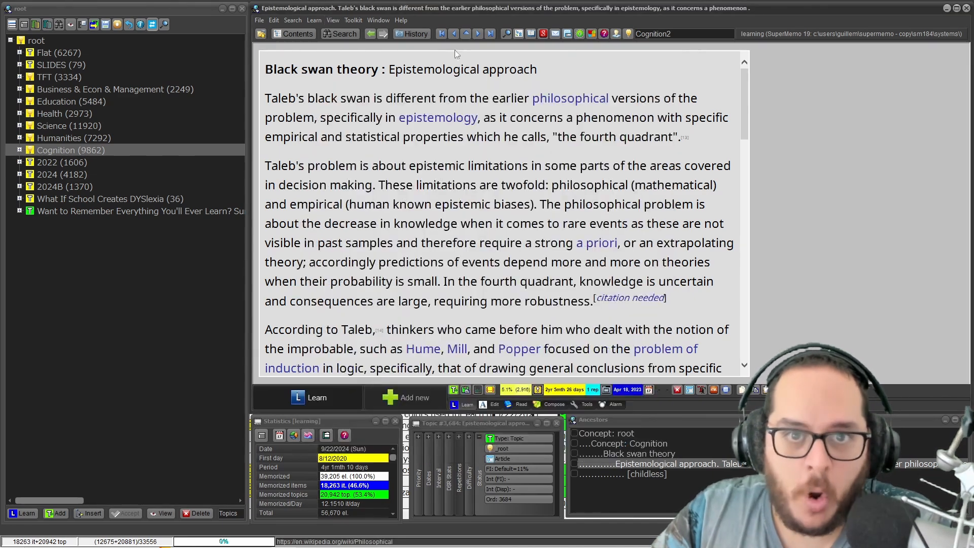
Step: In the element filter, turn off the last repetition, repetitions and priority criteria and include only items, excluding topics and tasks
click(333, 20)
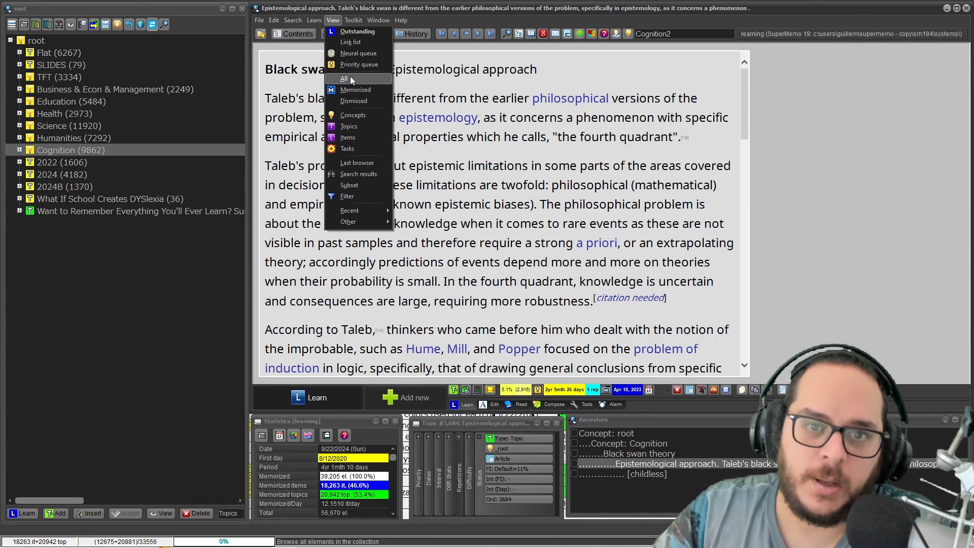
click(361, 195)
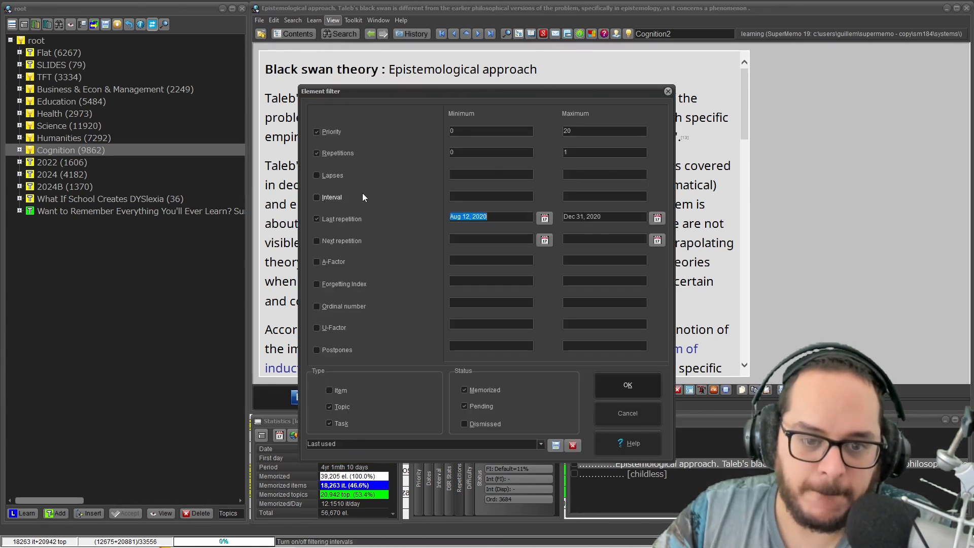
click(318, 219)
click(317, 153)
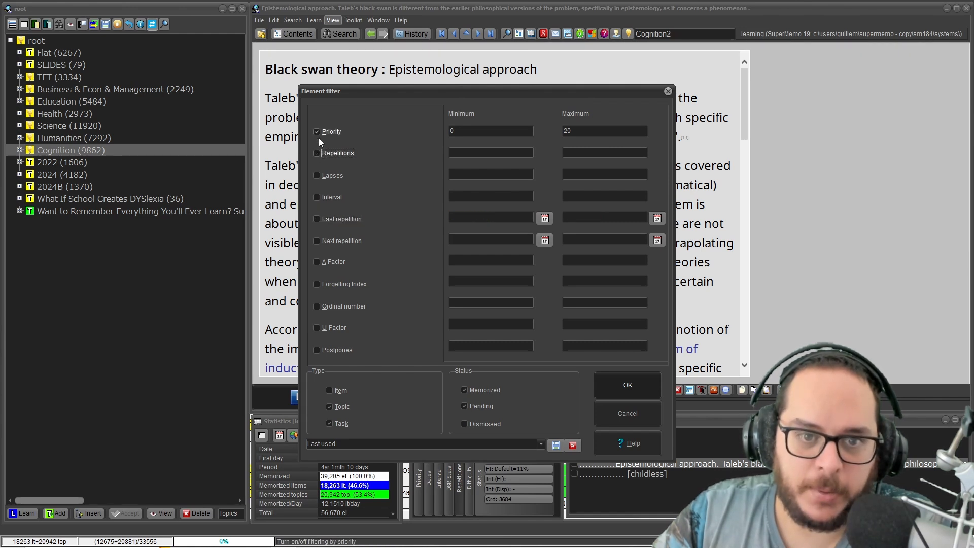
click(317, 132)
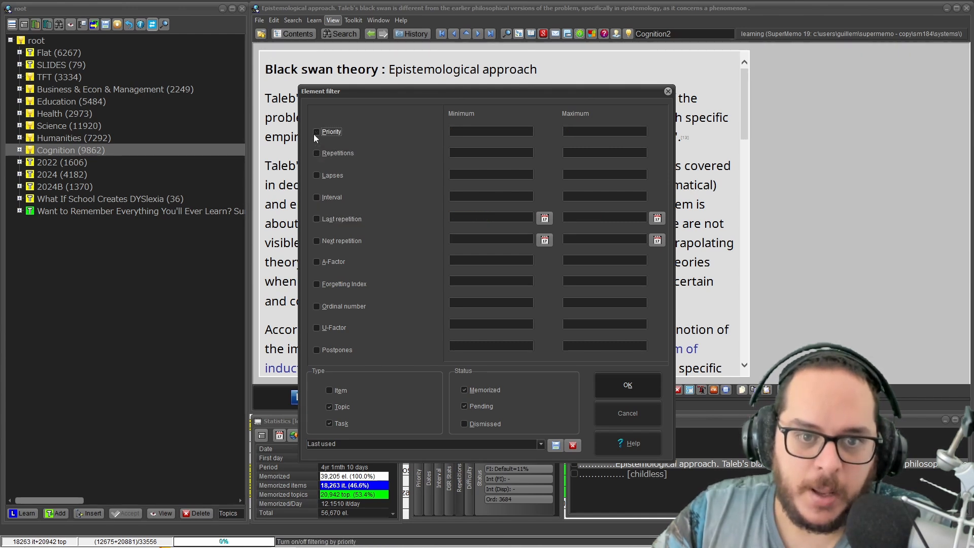
click(328, 390)
click(330, 406)
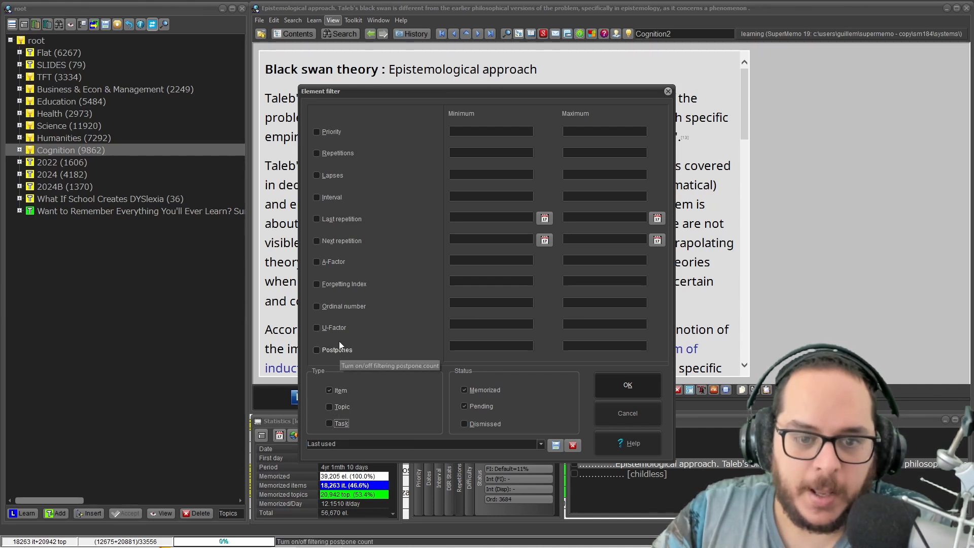
Step: Filter by U-Factor from 7 to 60 and apply the element filter
click(336, 328)
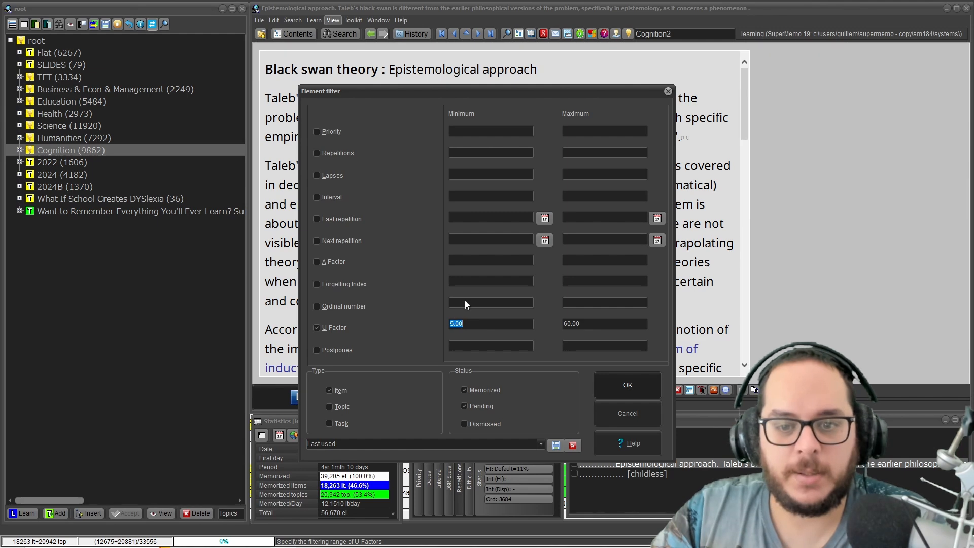
text(7)
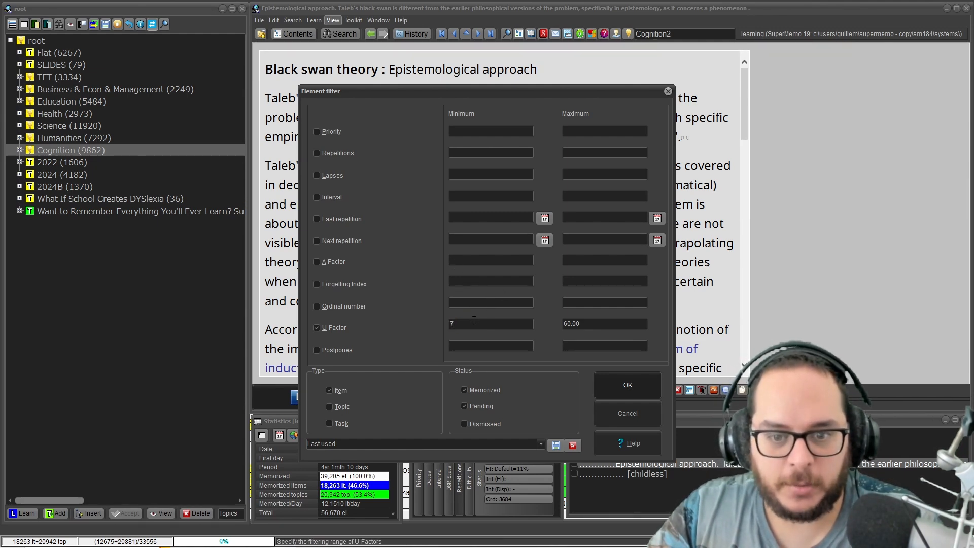
key(Return)
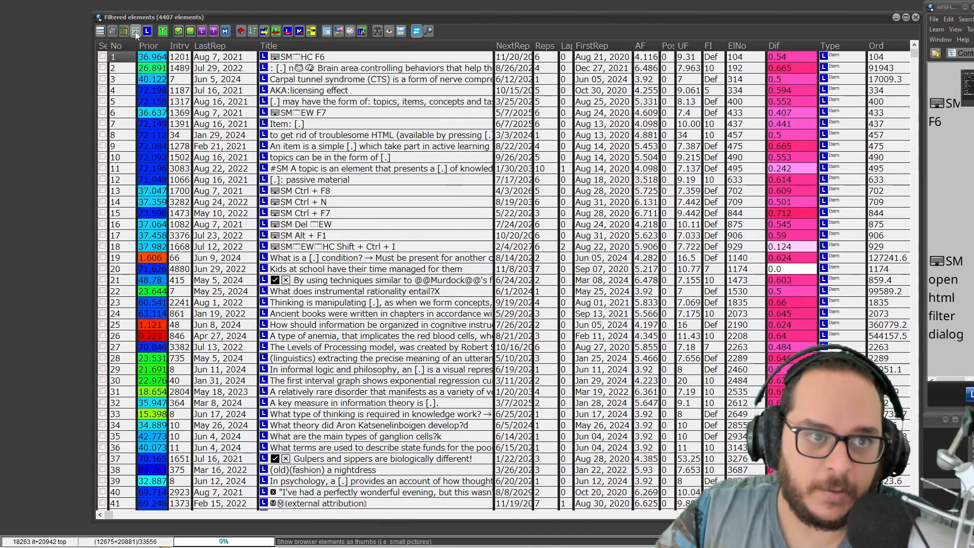
Step: Sort the filtered elements by U-Factor in descending order
drag(647, 16, 582, 16)
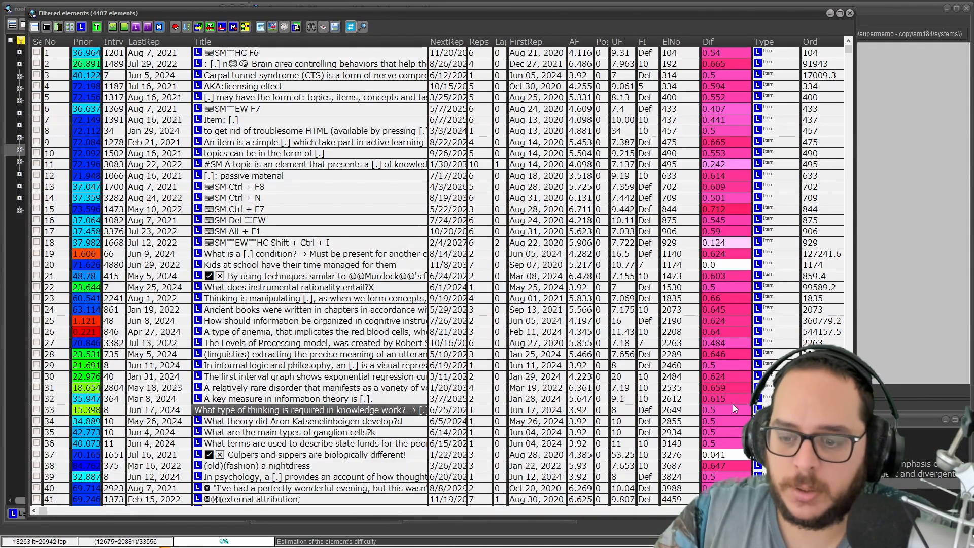
click(597, 40)
click(596, 41)
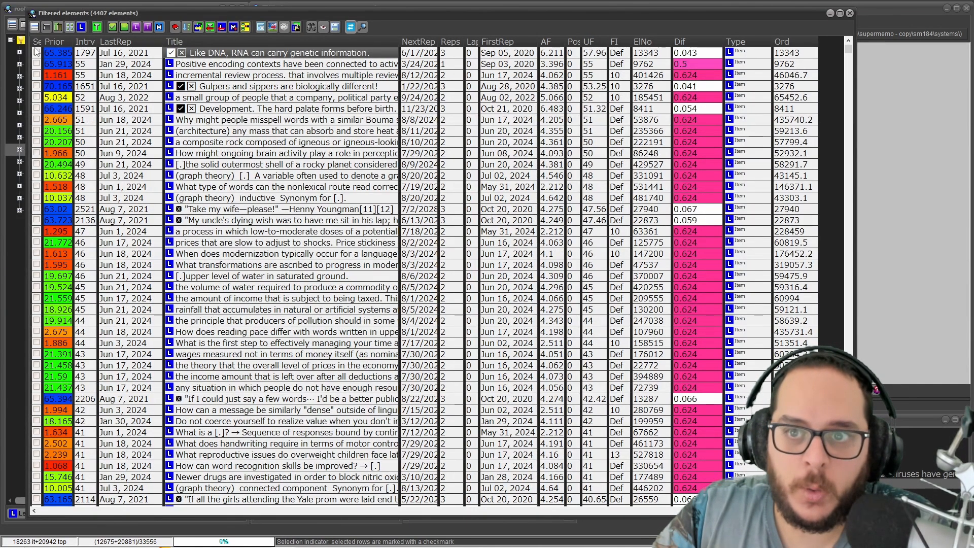
Step: Select all rows from the highest U-Factor item down to the last one with a U-Factor of 10 and browse them as a subset
double_click(198, 53)
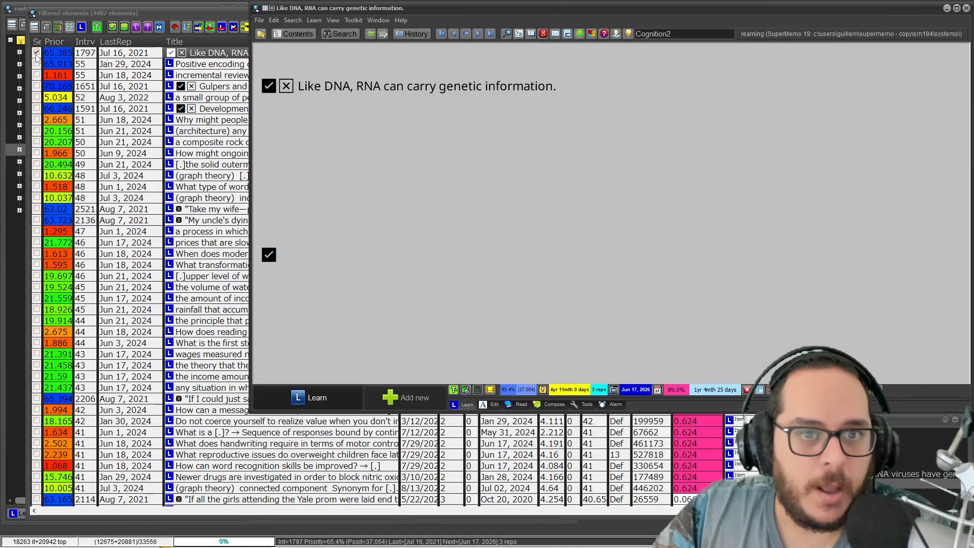
click(150, 14)
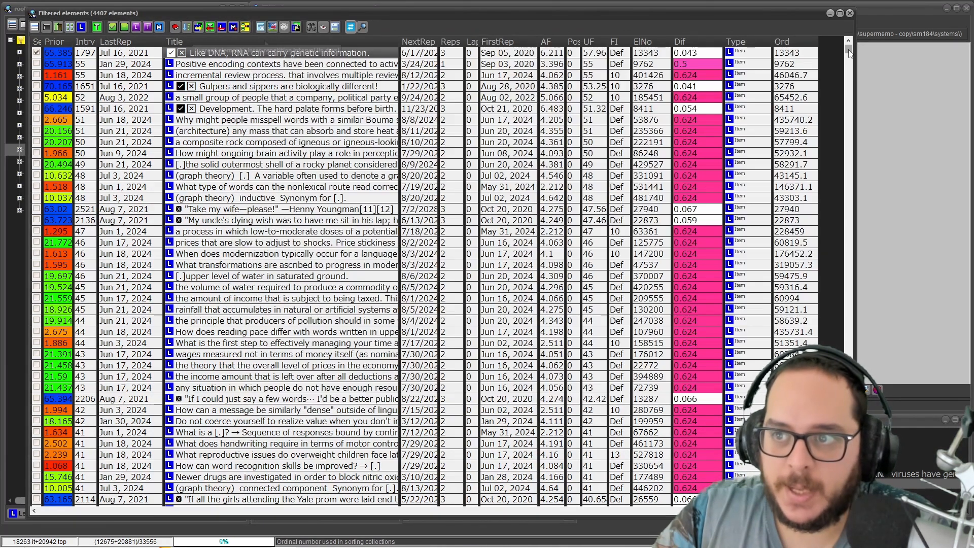
drag(848, 46, 853, 276)
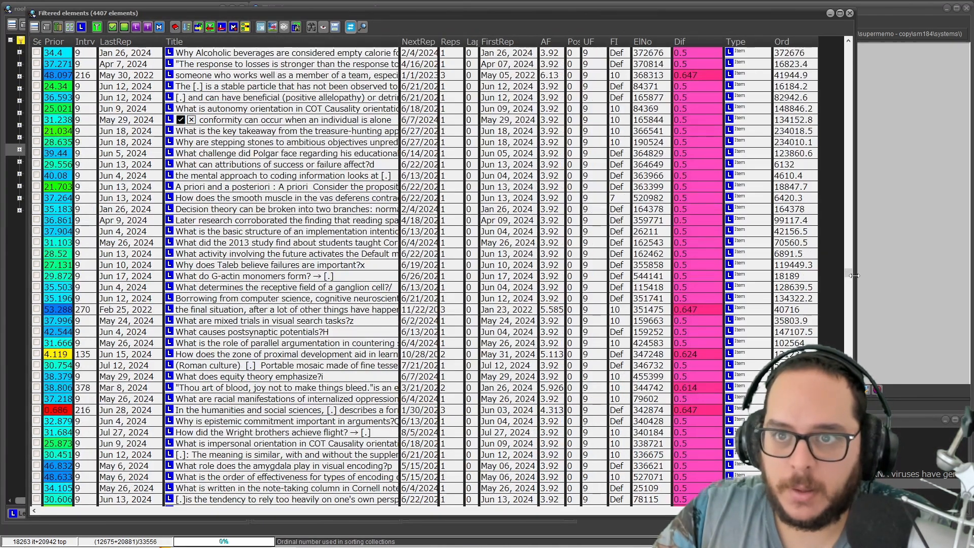
click(846, 140)
click(846, 140)
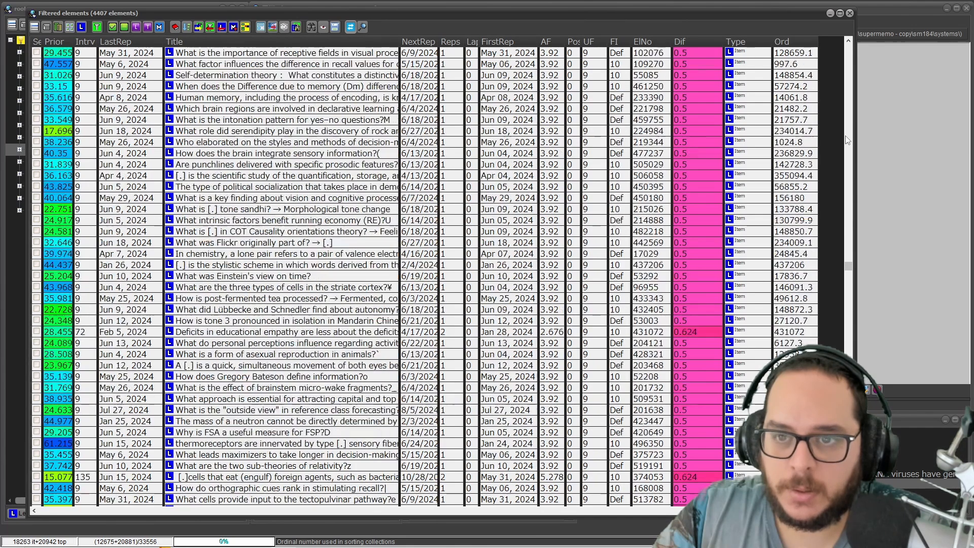
click(846, 140)
click(846, 140)
click(846, 140)
click(846, 140)
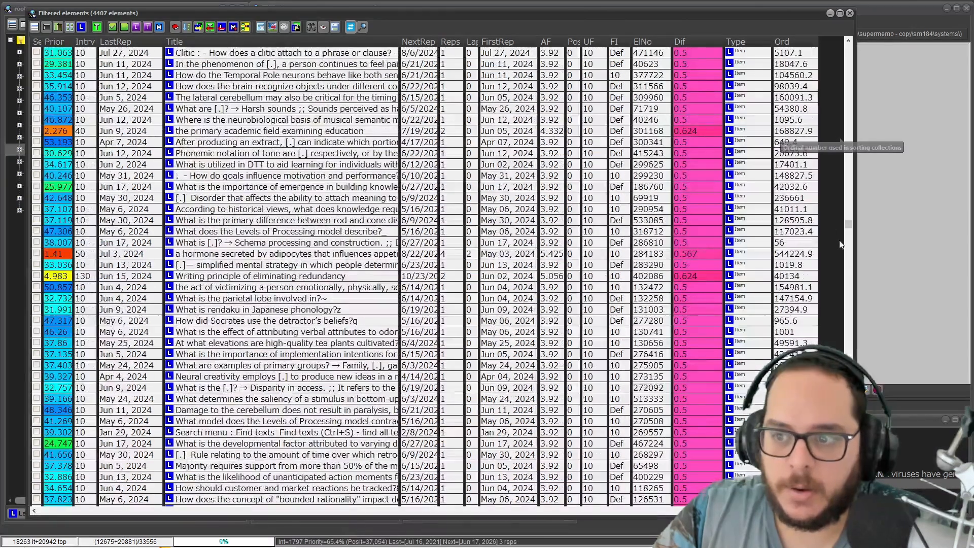
click(846, 267)
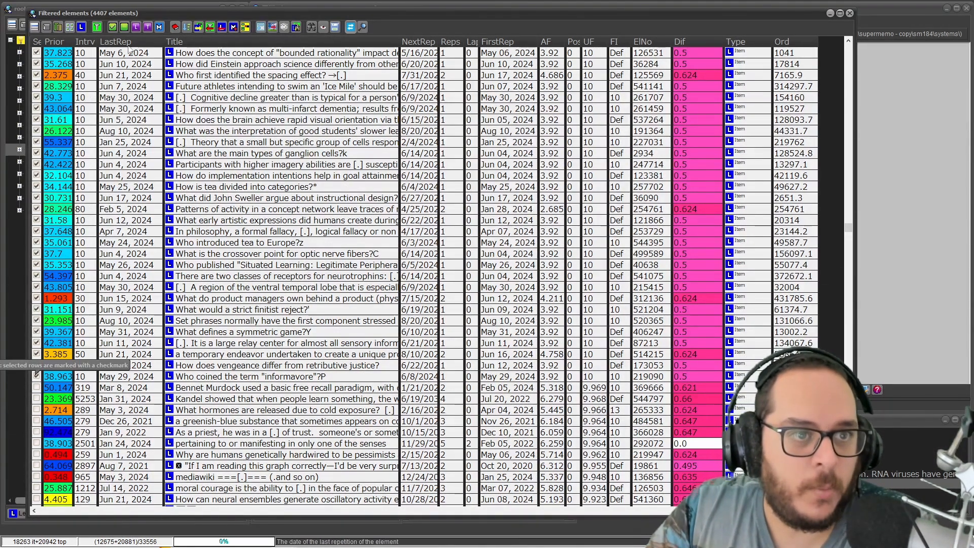
click(110, 26)
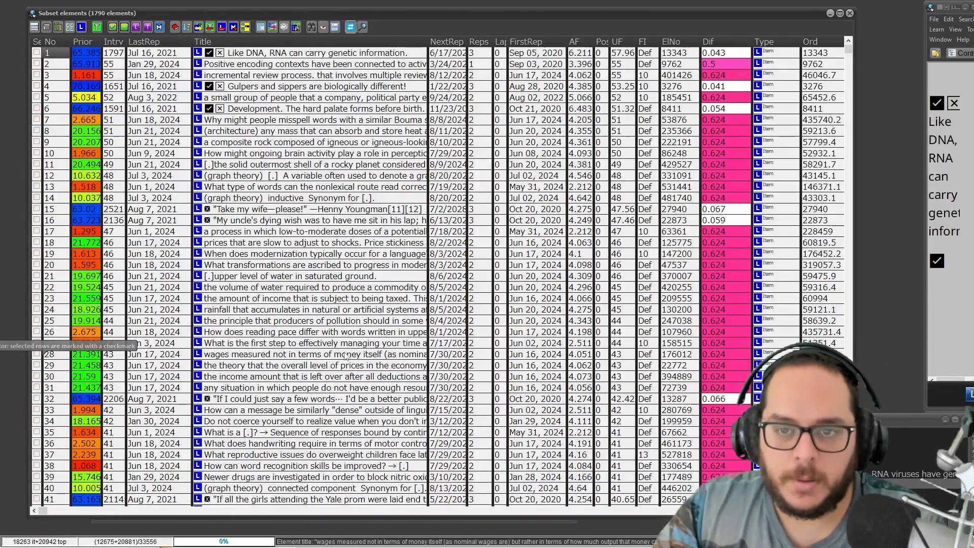
Step: Open the element filter on the item subset
click(1, 341)
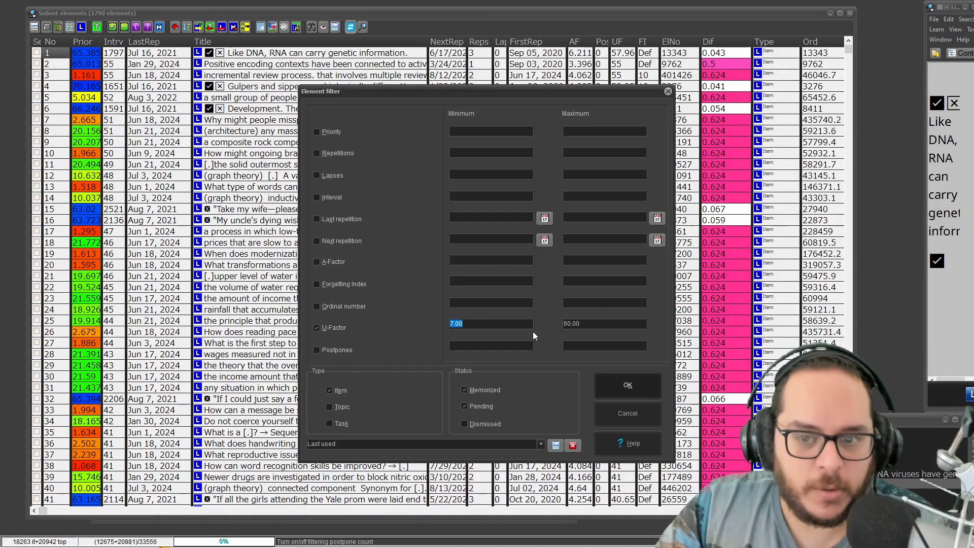